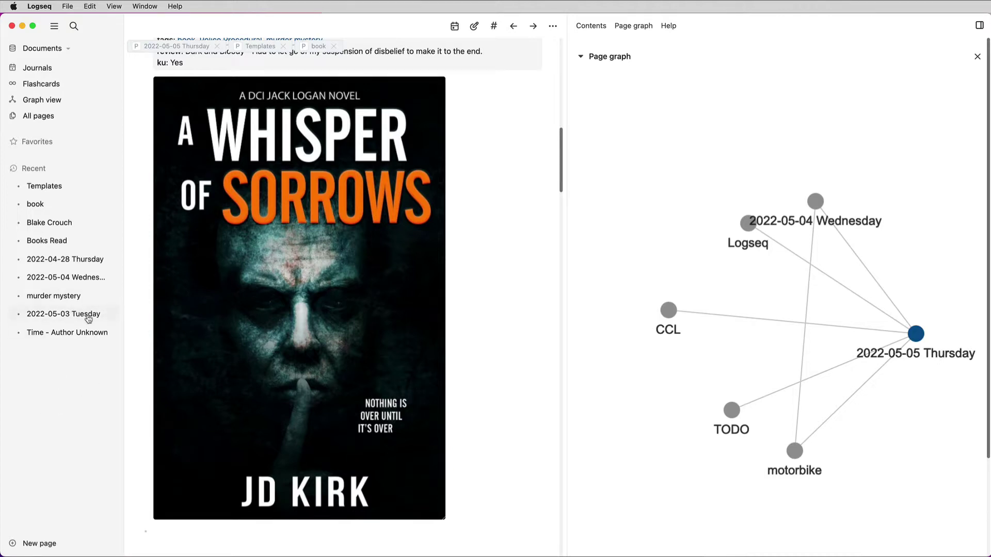
# Open the Templates page listing the Book Read, Movie Watched and TV Series Watched templates.
pyautogui.click(65, 187)
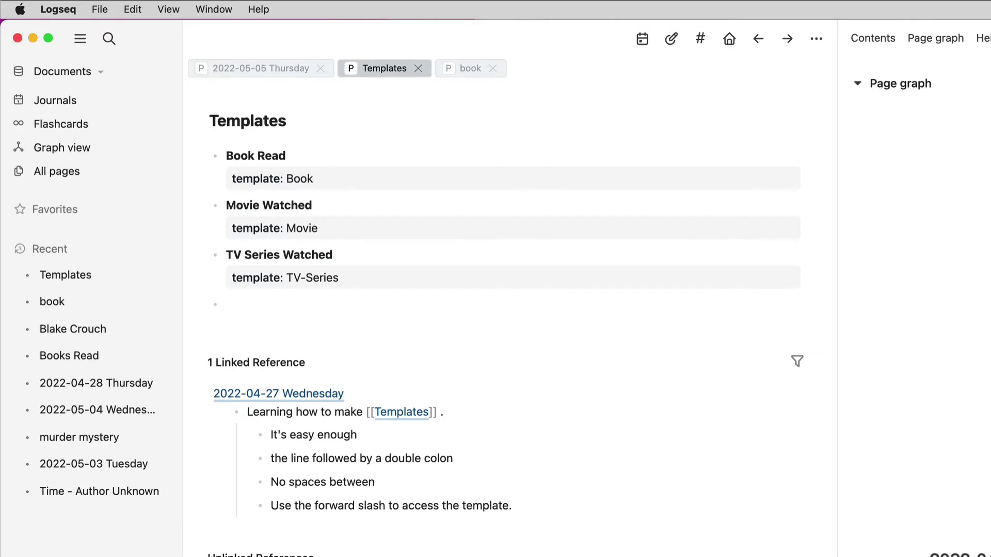
# Go to the journals and scroll down past the 2022-05-05 Thursday entry.
pyautogui.click(73, 109)
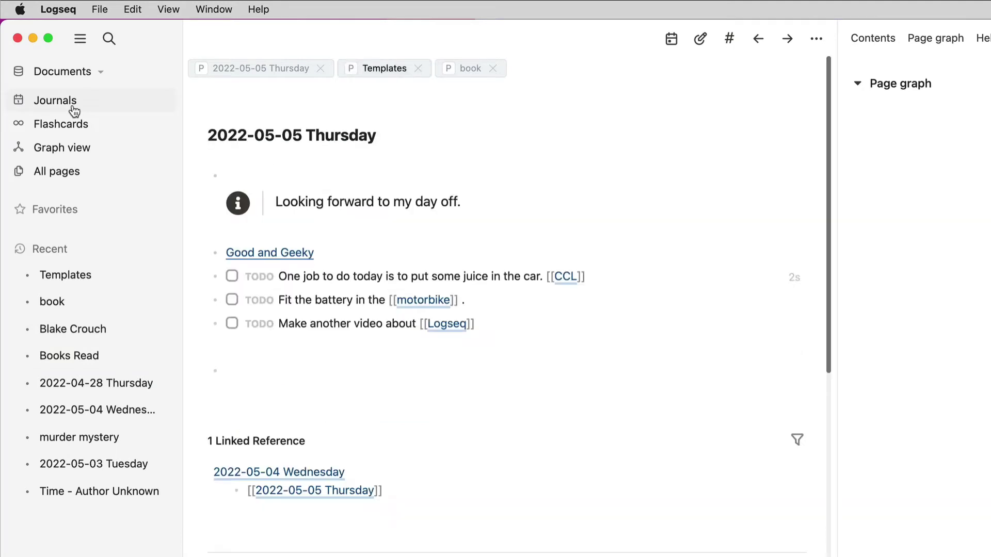
pyautogui.scroll(-5, 343, 402)
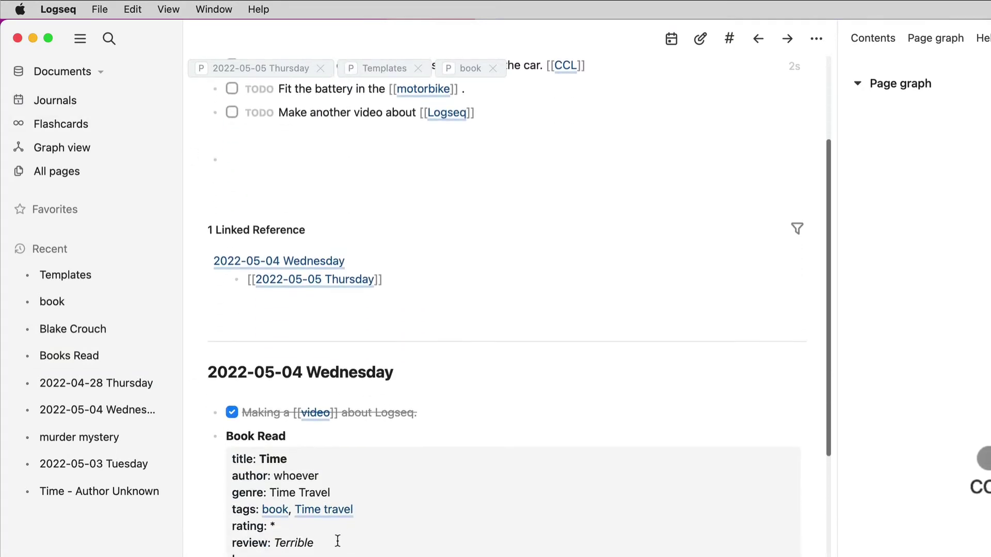
pyautogui.scroll(-2, 414, 508)
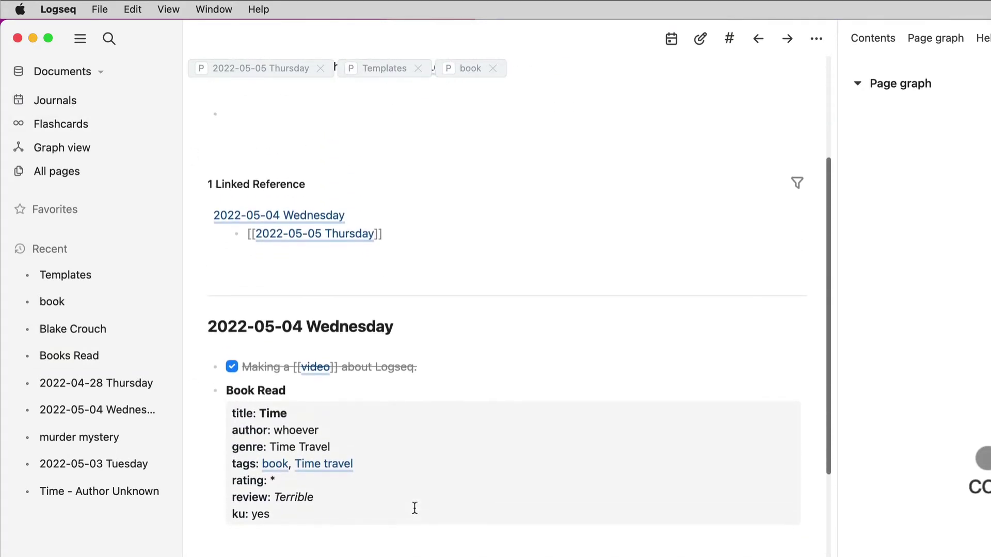
pyautogui.scroll(-6, 409, 478)
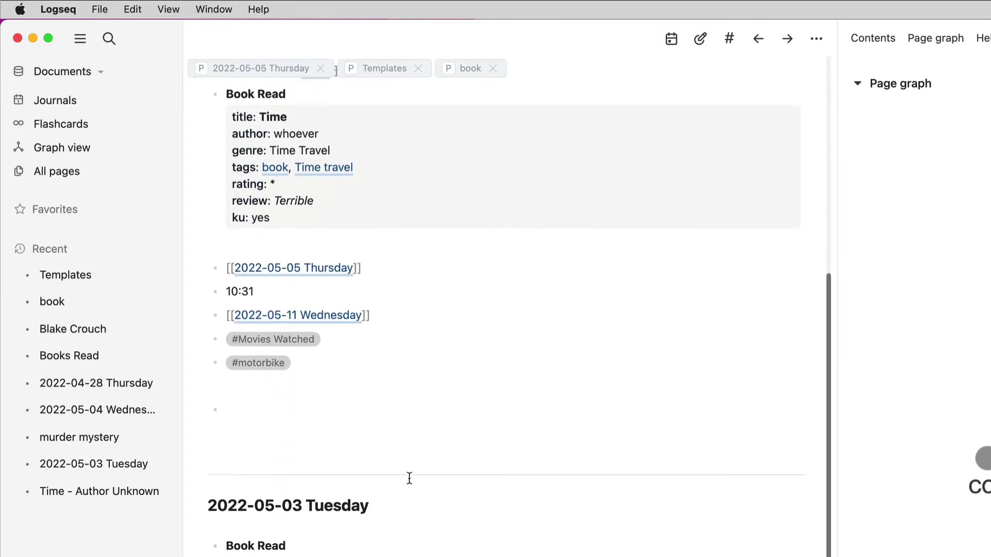
pyautogui.scroll(-10, 409, 478)
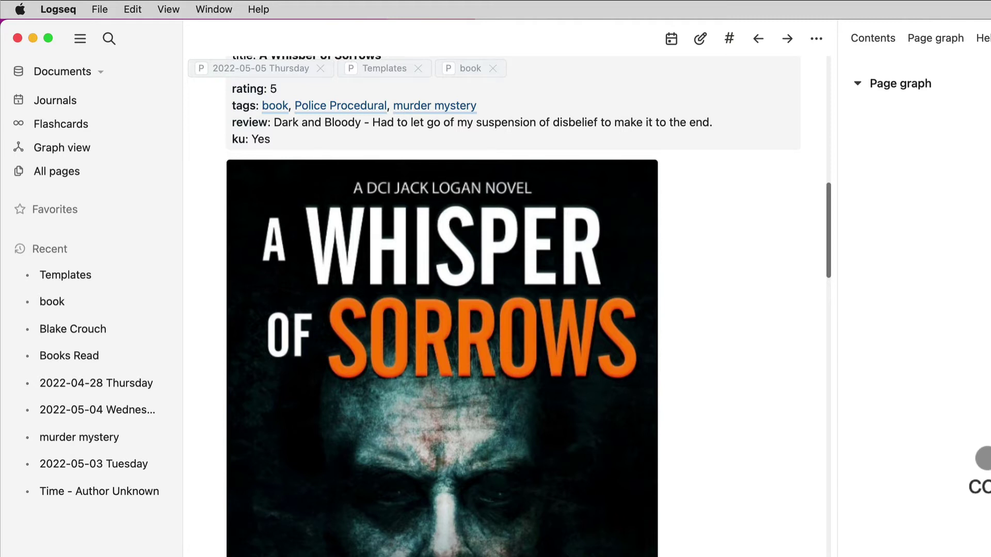
# Open the Books Read page at its top, showing the #book query's 5 results.
pyautogui.click(94, 357)
pyautogui.scroll(10, 590, 504)
pyautogui.scroll(3, 590, 505)
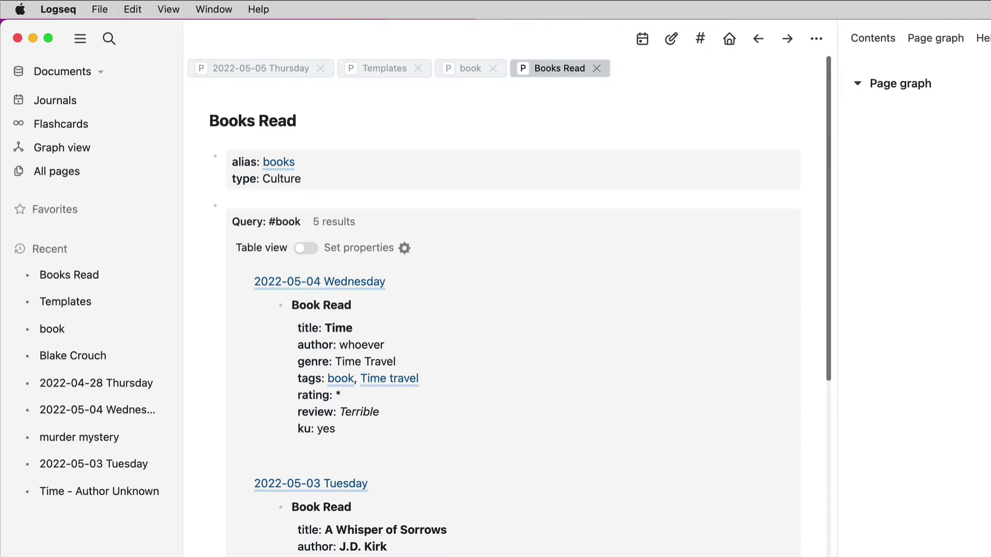
# Open the book tag page from the Books Read query results.
pyautogui.scroll(-4, 604, 485)
pyautogui.scroll(4, 604, 484)
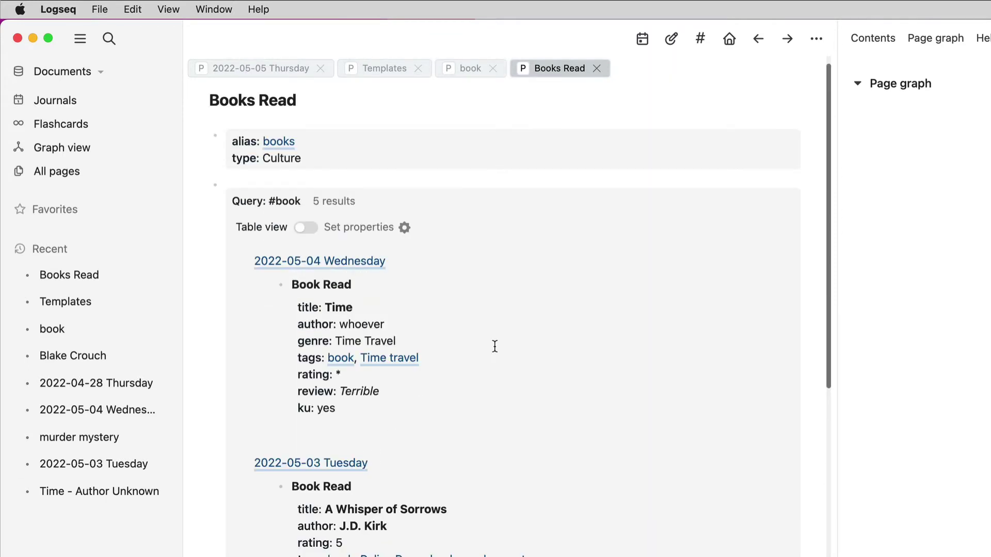
pyautogui.moveTo(340, 364)
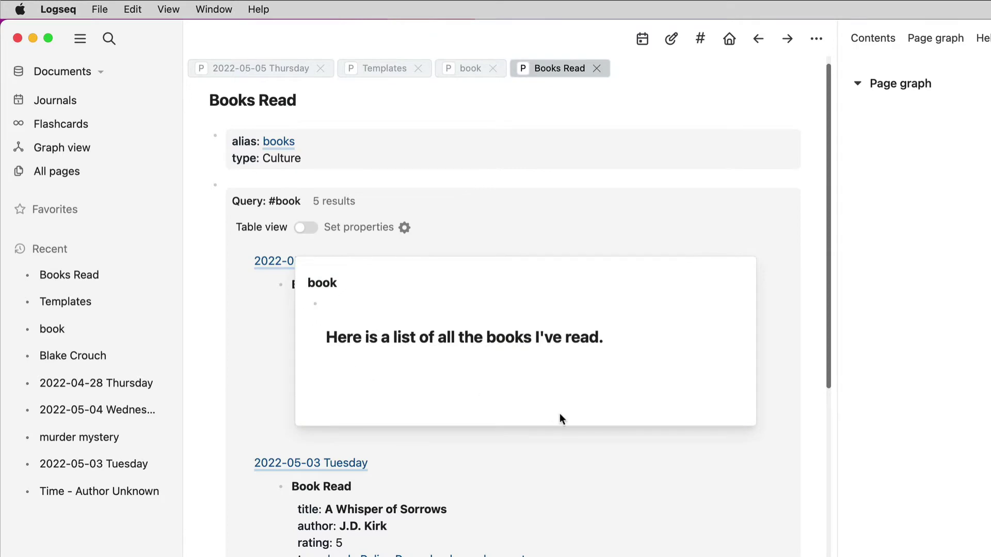
pyautogui.click(340, 358)
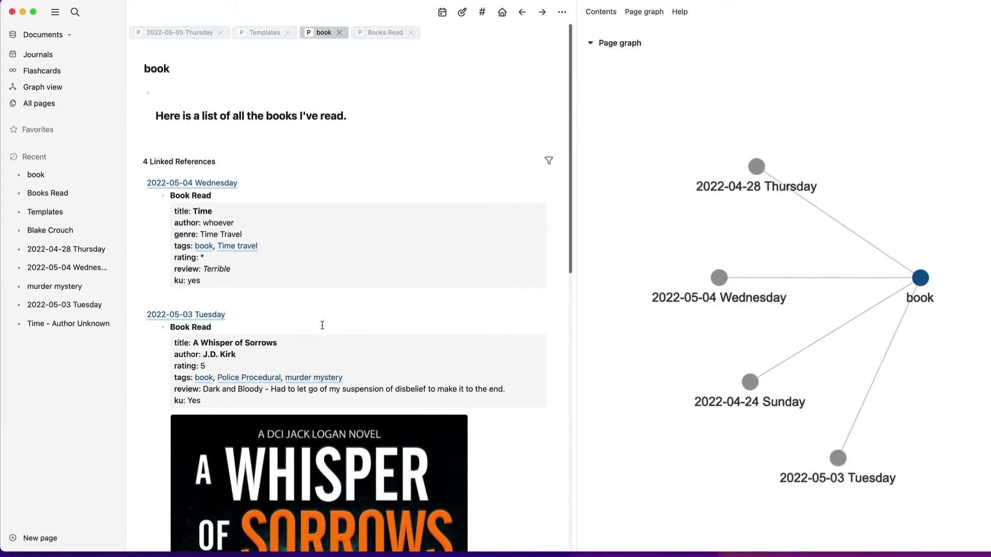
# Scroll through the book page's linked entries, then return to the Templates page.
pyautogui.scroll(-10, 427, 446)
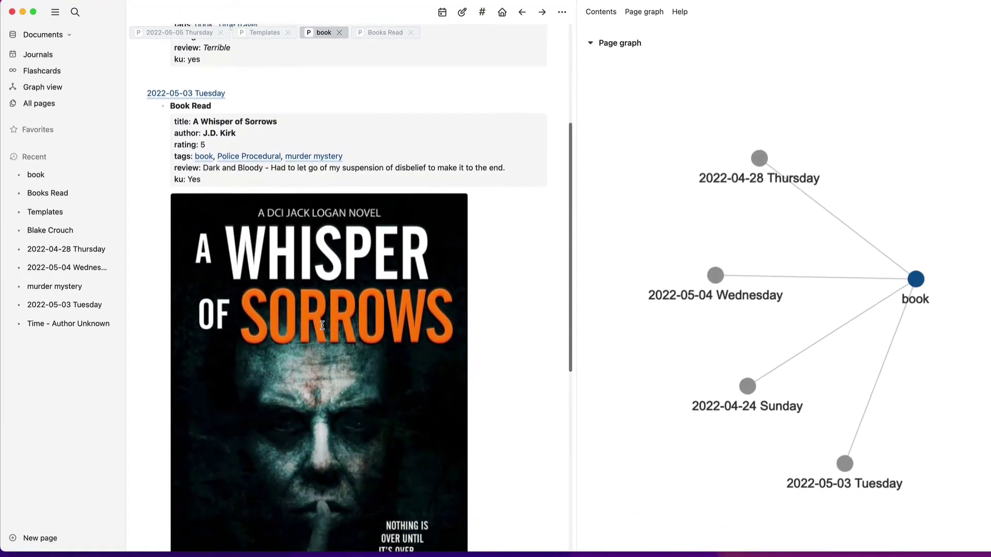
pyautogui.scroll(-5, 322, 325)
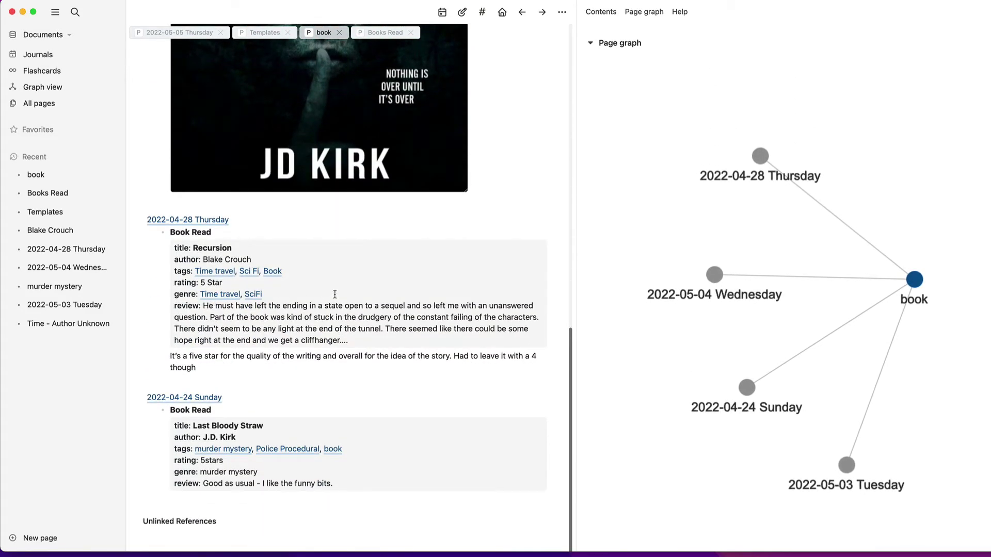
pyautogui.scroll(7, 335, 294)
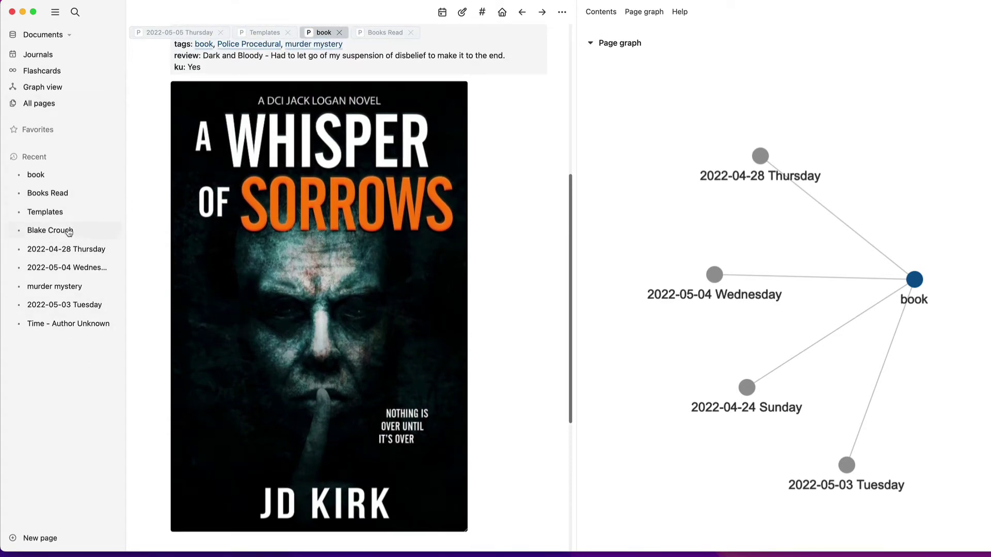
pyautogui.click(57, 212)
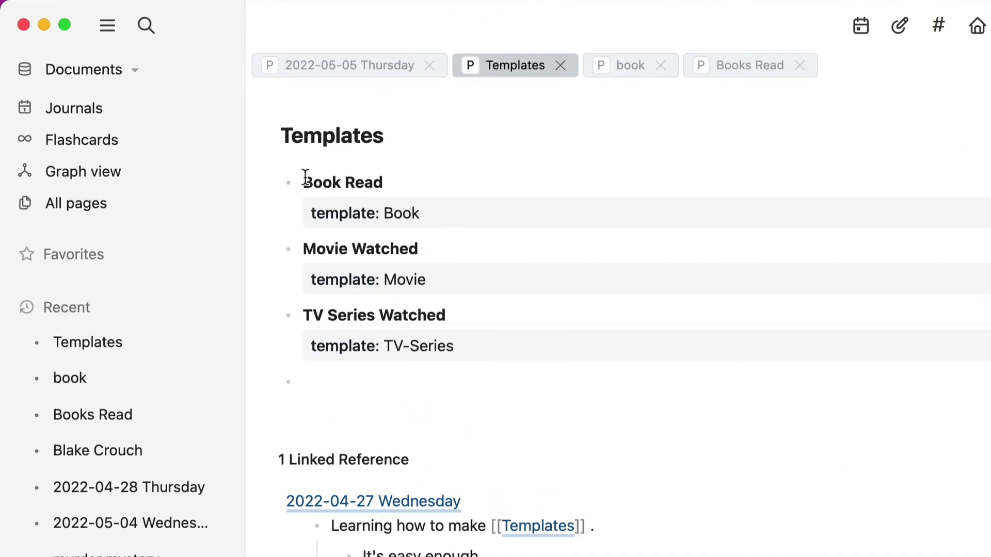
# Reveal the Book Read template's raw properties: template:: Book, Title, Author, tags, rating, Genre, Review.
pyautogui.click(305, 177)
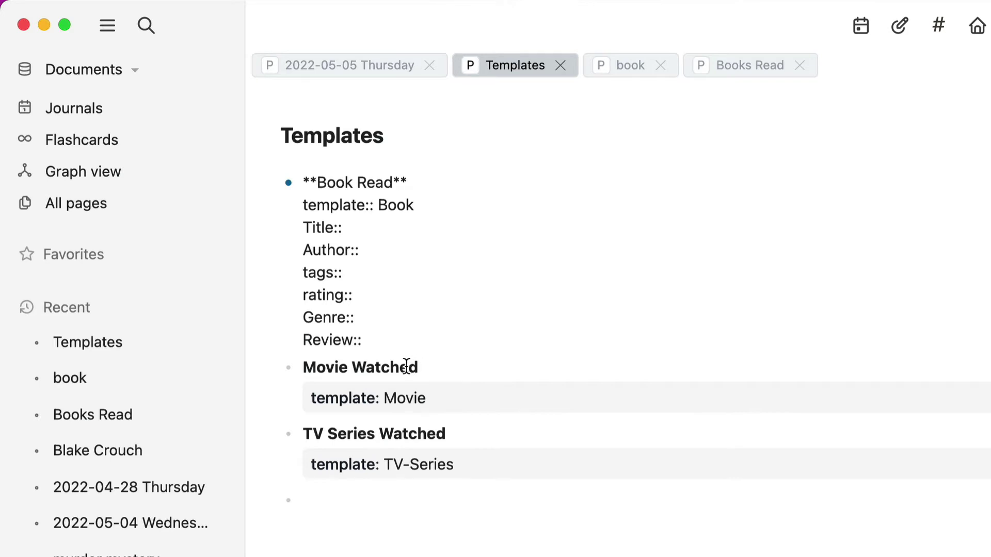
# Inspect the Movie Watched template's raw fields, then exit editing it.
pyautogui.click(303, 363)
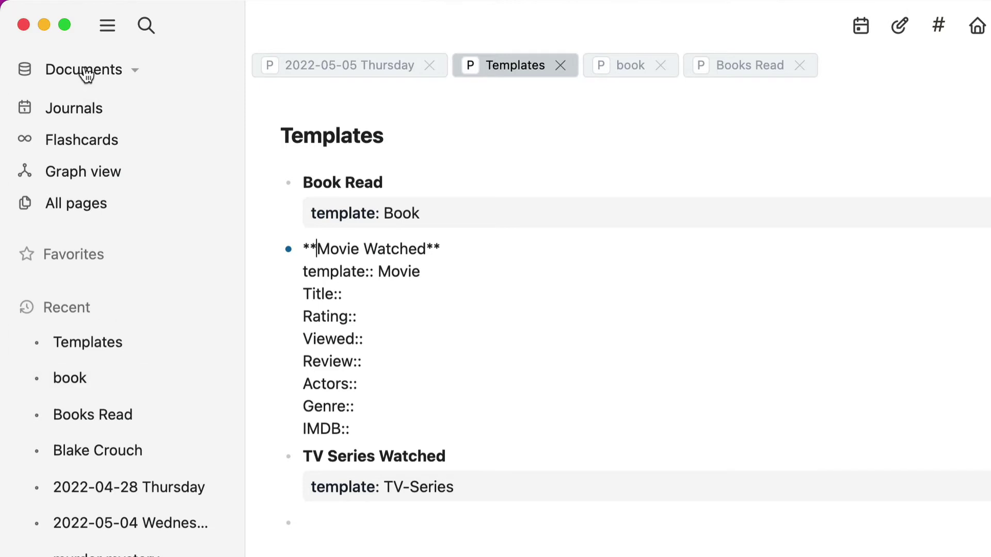
pyautogui.click(86, 114)
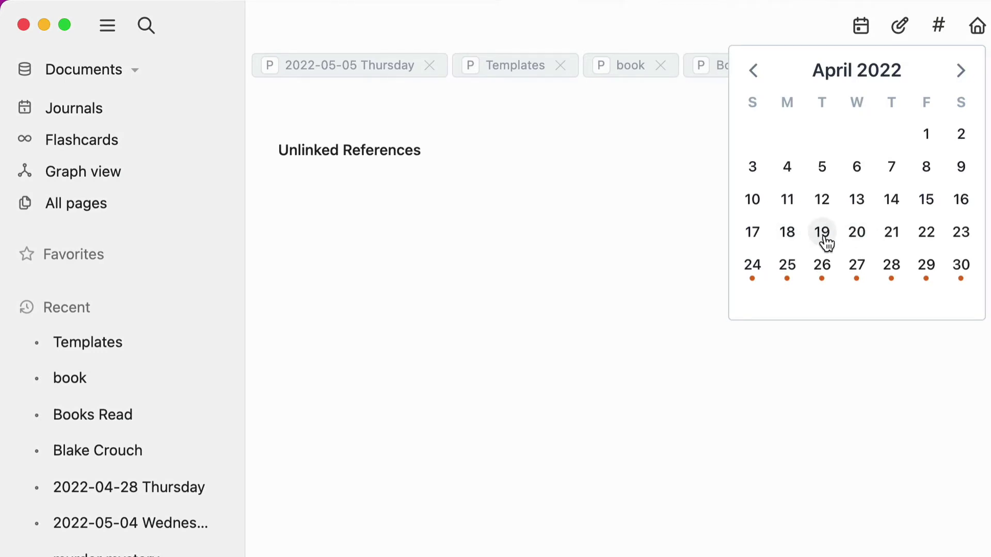
# Insert the Book Read template into the 2022-04-19 Tuesday journal via /template.
pyautogui.click(823, 235)
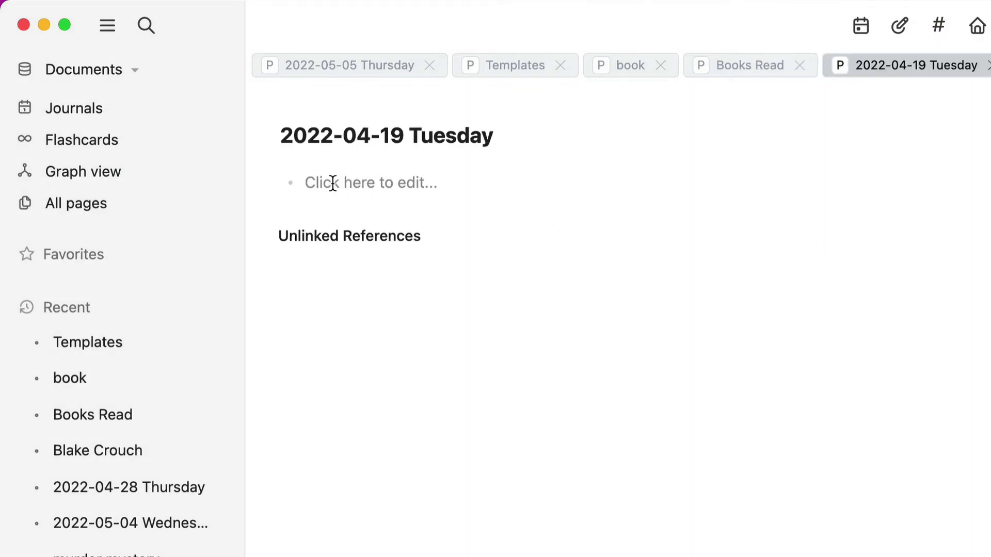
pyautogui.click(315, 181)
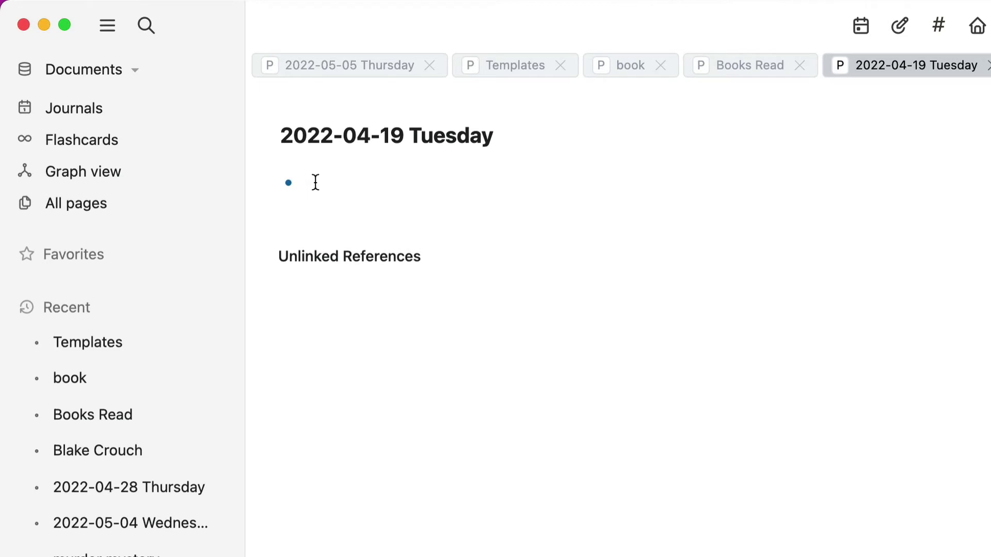
pyautogui.write('/templ')
pyautogui.press('Return')
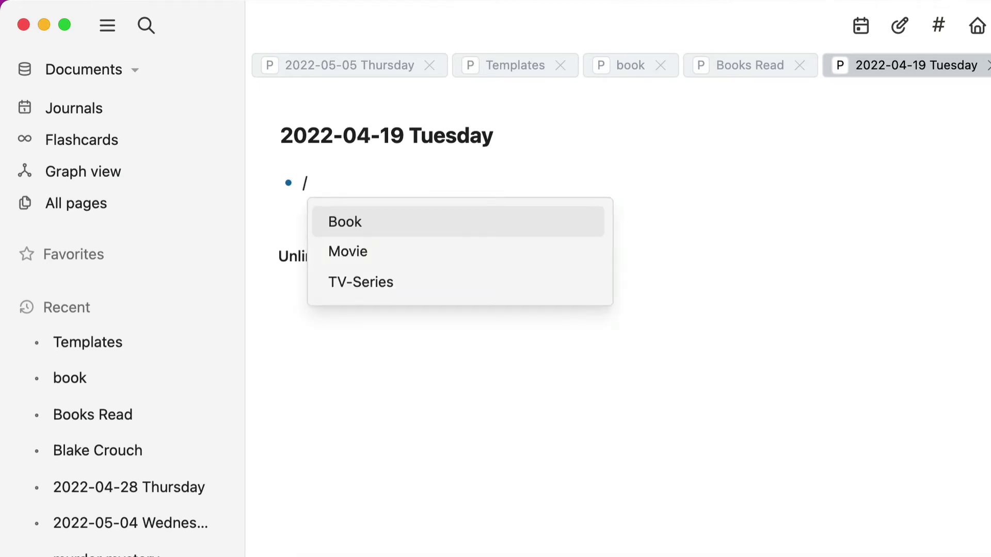
pyautogui.click(364, 226)
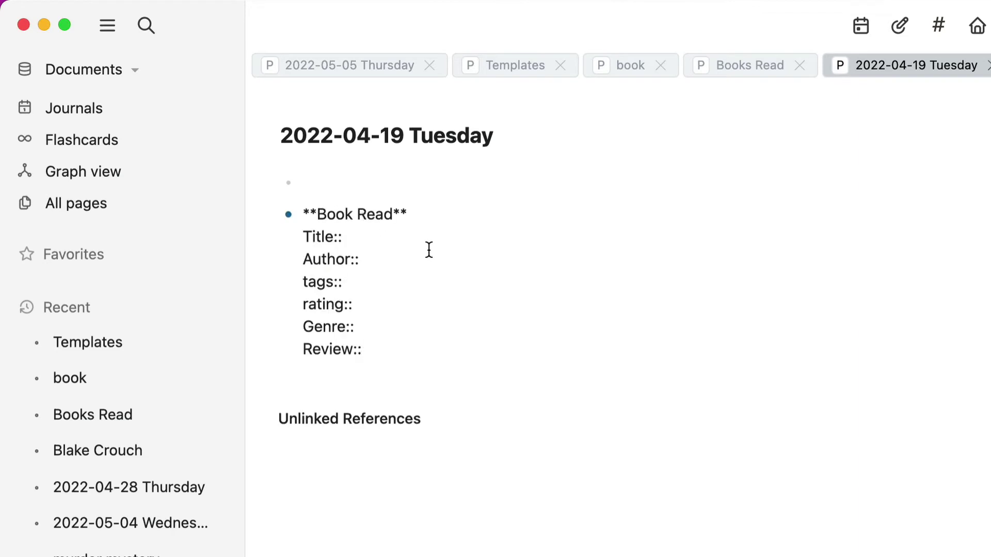
# Fill in a bold title Force of Time, the author's name in bold, and tags book, time travel.
pyautogui.click(383, 237)
pyautogui.write('Force of Time')
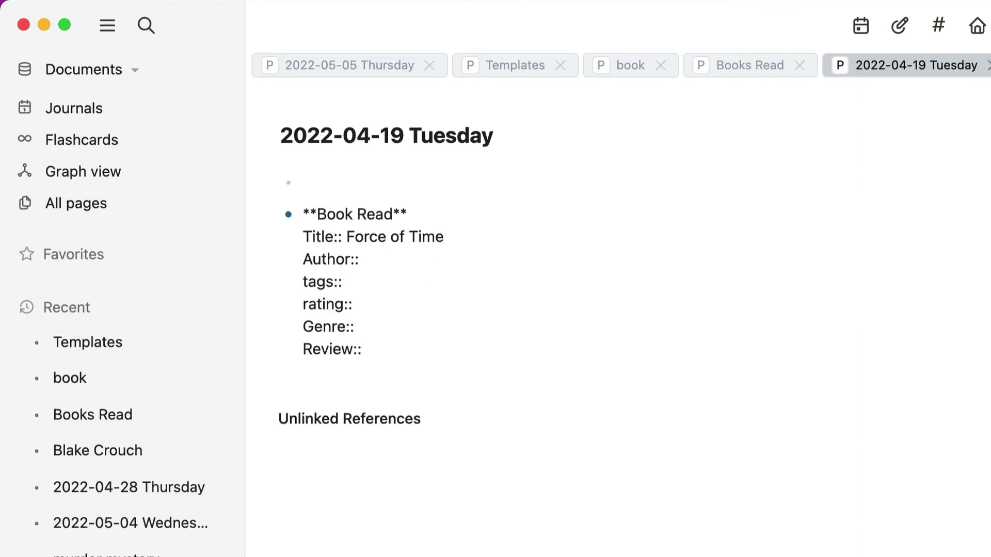
pyautogui.press('super+b')
pyautogui.press('Down')
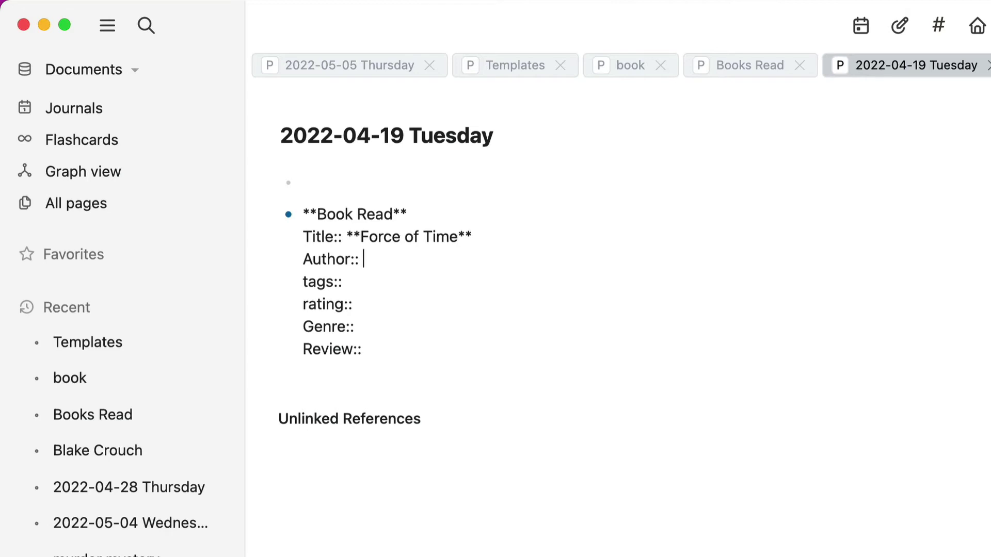
pyautogui.write('**Adrians Cousins**')
pyautogui.press('Down')
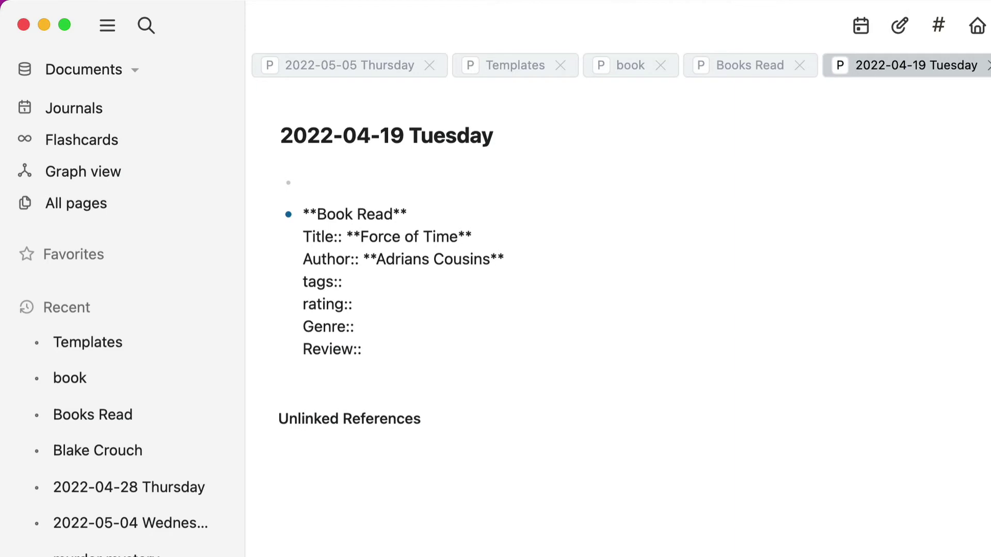
pyautogui.write('book, time travel')
# Set rating to 5 stars, genre Travel and review 'I liked it.', then render the entry.
pyautogui.click(356, 304)
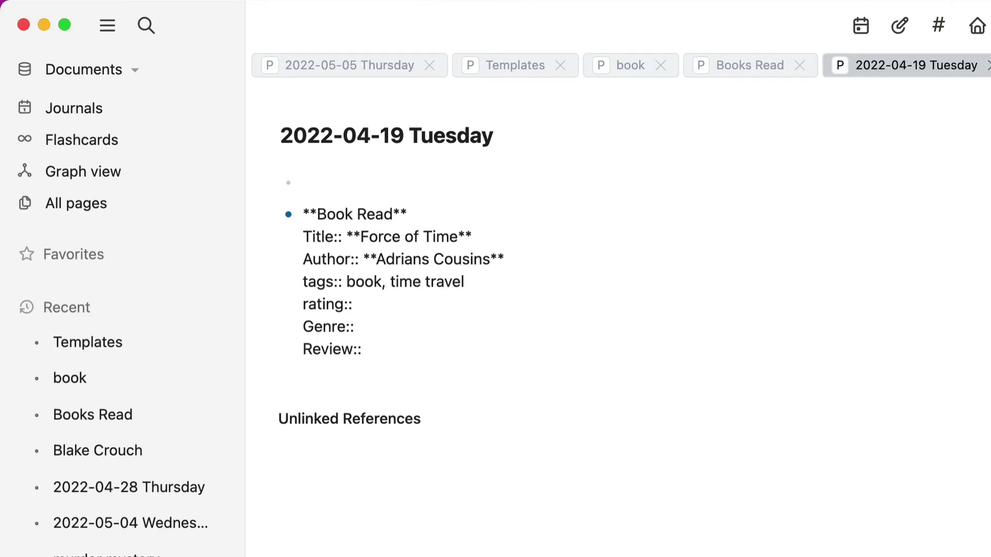
pyautogui.write('5 stars')
pyautogui.click(358, 327)
pyautogui.write('Travel')
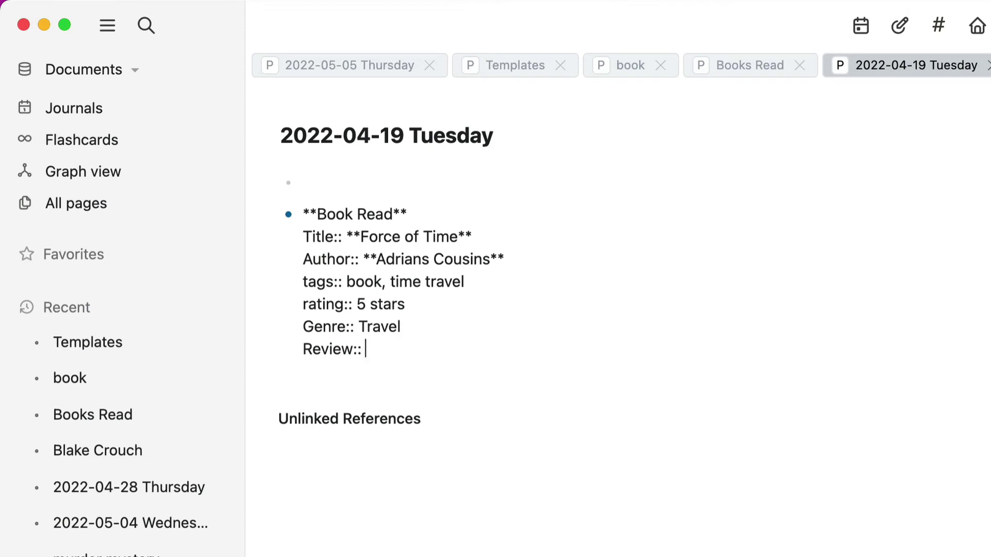
pyautogui.write('I liked it.')
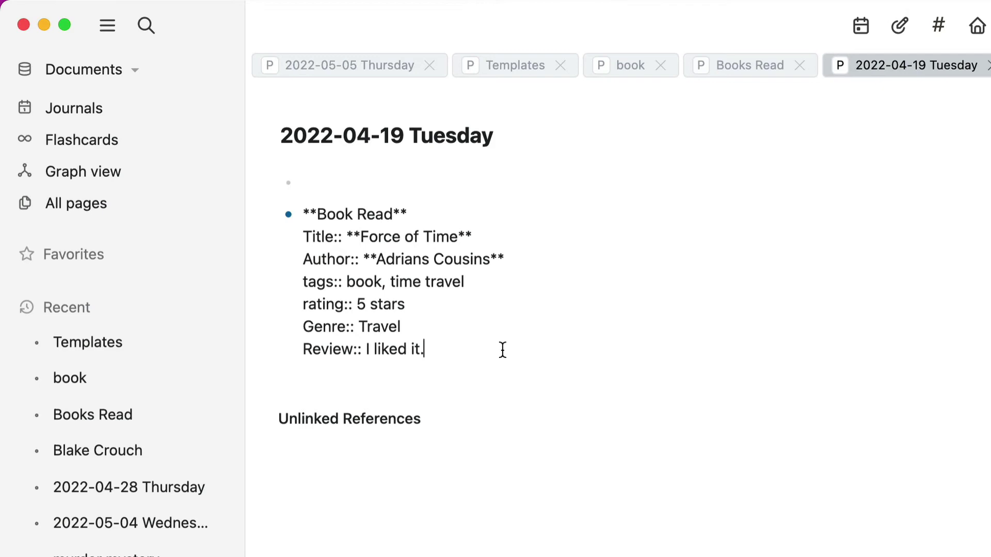
pyautogui.click(400, 390)
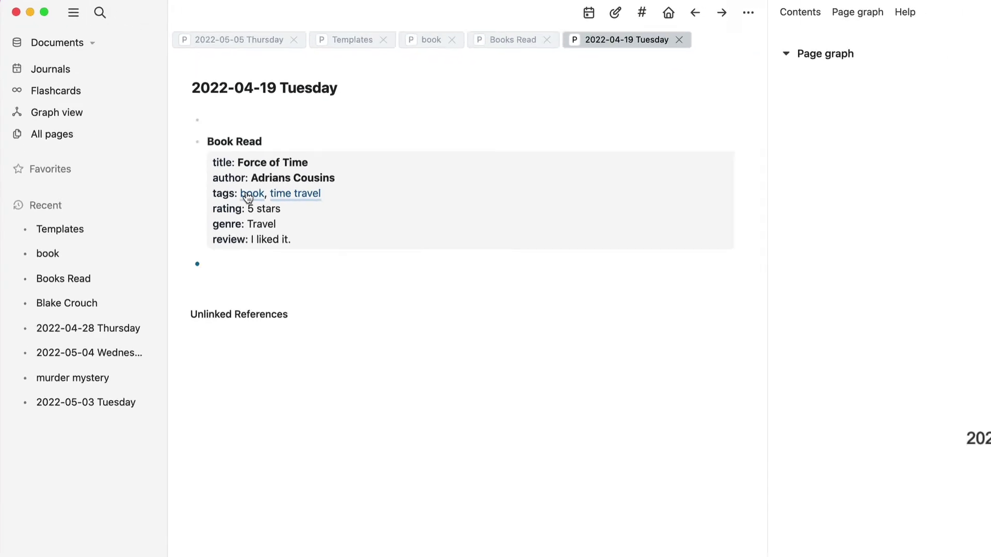
# Open the book tag page and scroll its linked references to find the 2022-04-19 Force of Time entry.
pyautogui.click(247, 196)
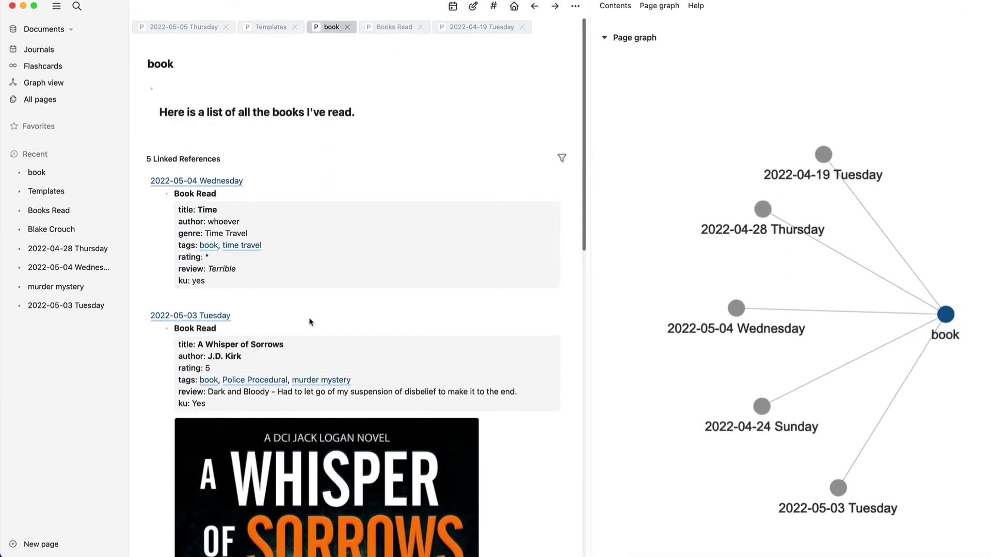
pyautogui.scroll(-5, 310, 322)
pyautogui.scroll(-10, 310, 321)
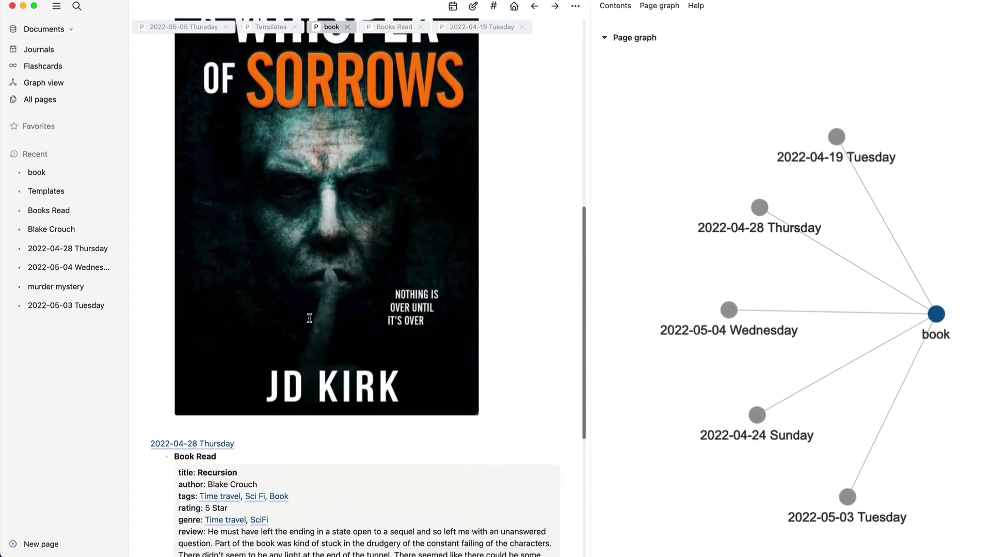
pyautogui.scroll(-3, 310, 318)
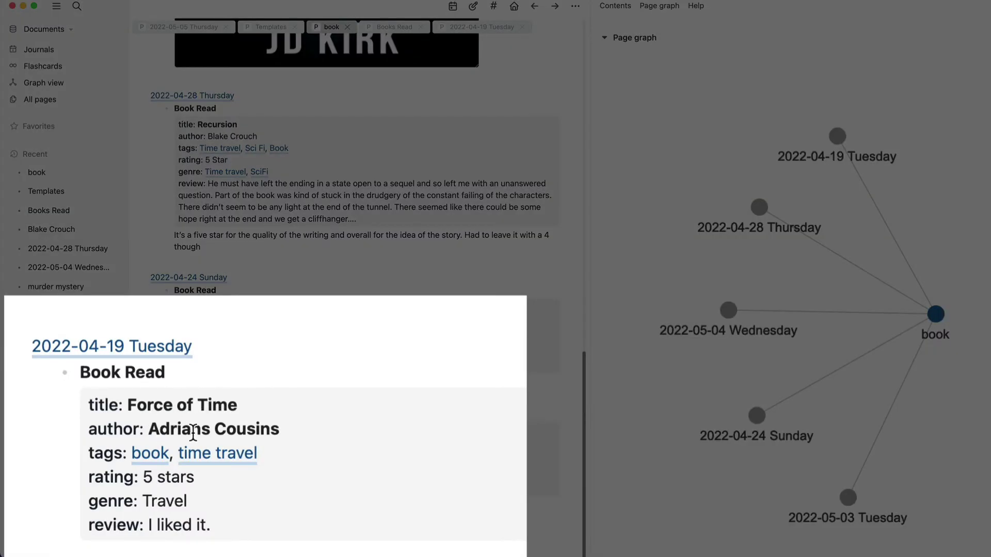
pyautogui.scroll(2, 370, 428)
pyautogui.scroll(15, 383, 270)
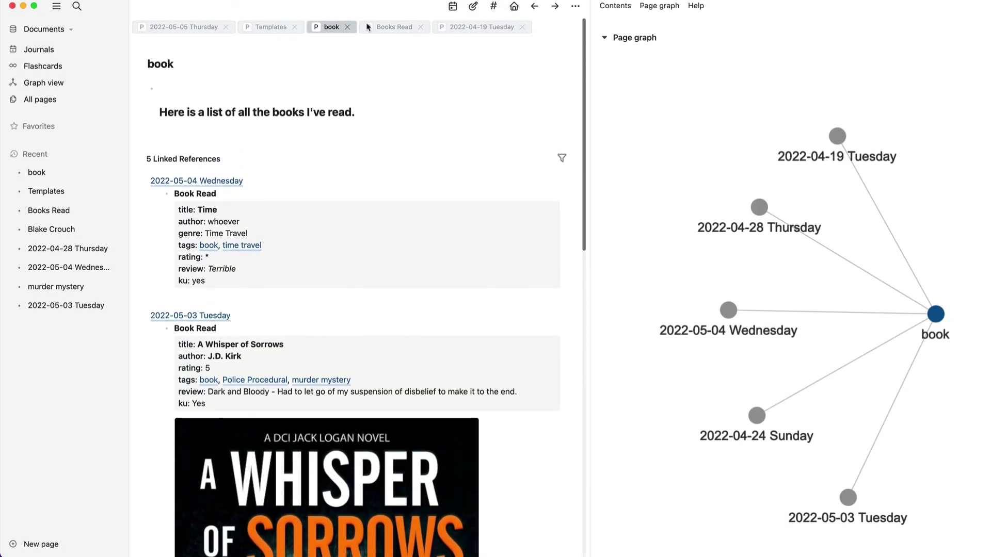
# Return to Books Read, scroll its results, and reveal the raw {{query #book}} block.
pyautogui.click(396, 30)
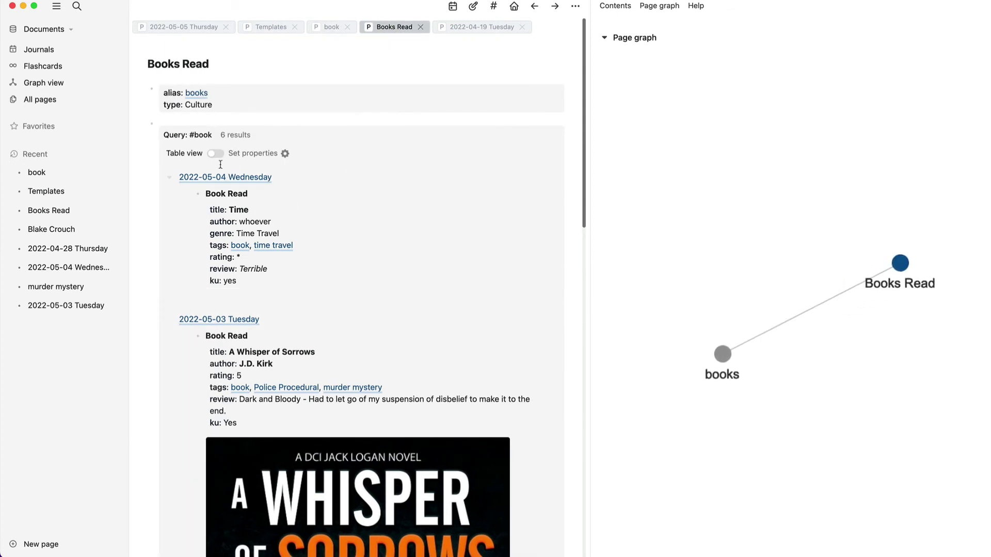
pyautogui.moveTo(197, 144)
pyautogui.scroll(-15, 391, 270)
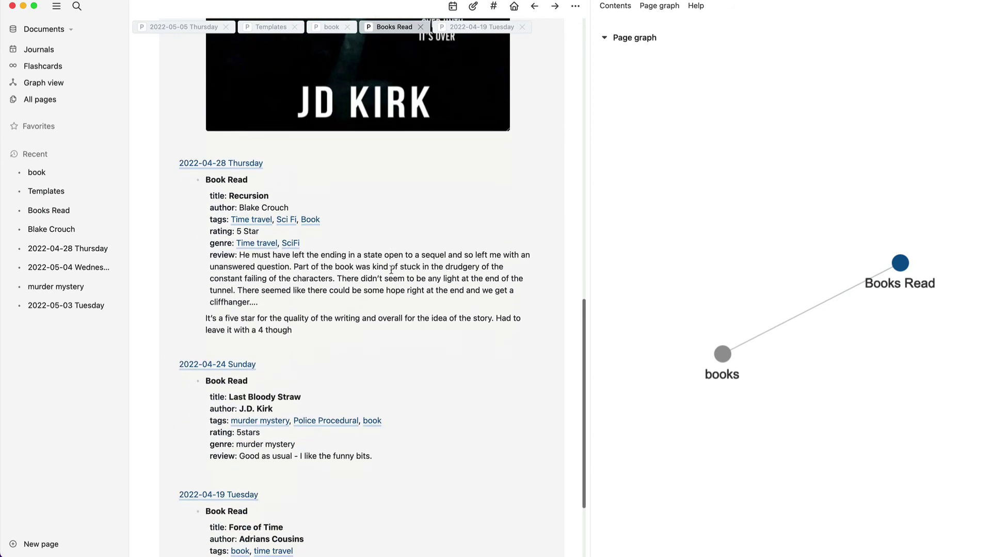
pyautogui.scroll(-3, 391, 269)
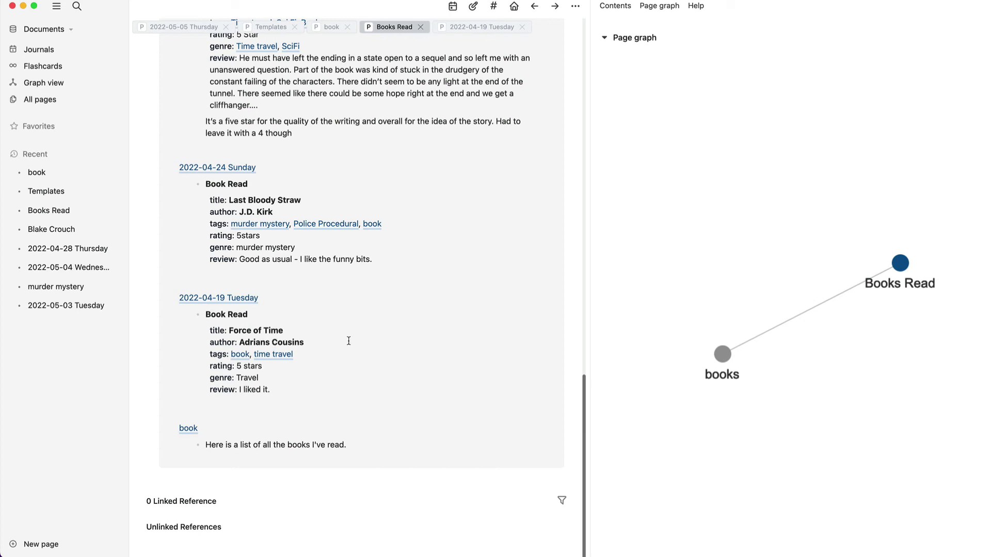
pyautogui.scroll(15, 243, 138)
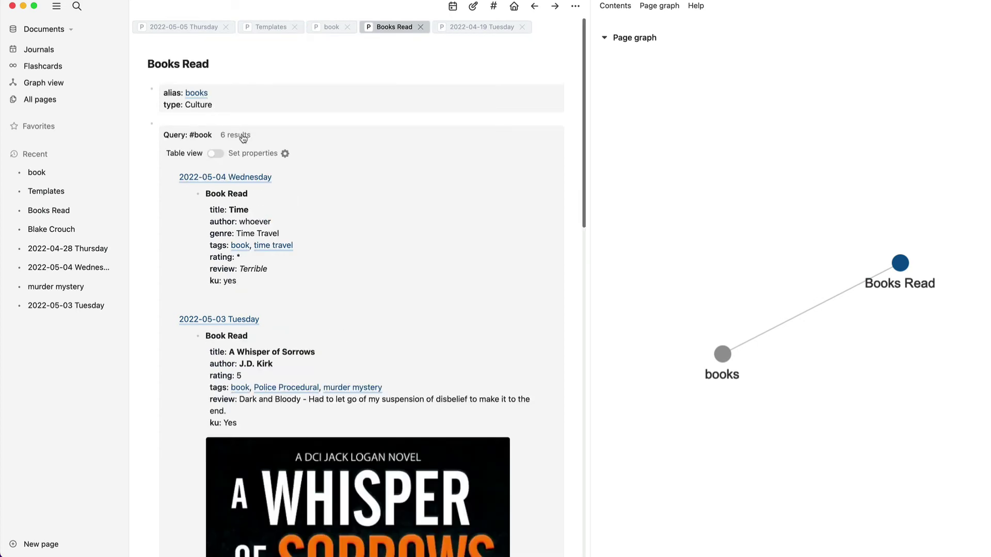
pyautogui.click(164, 121)
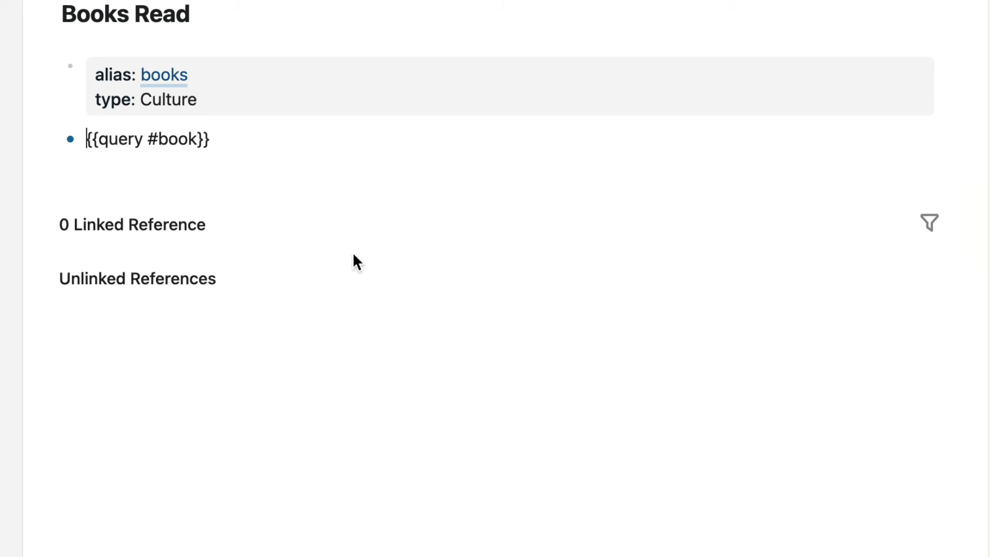
# Exit editing, close the right sidebar with t r, and show the #book query results as a table.
pyautogui.click(233, 107)
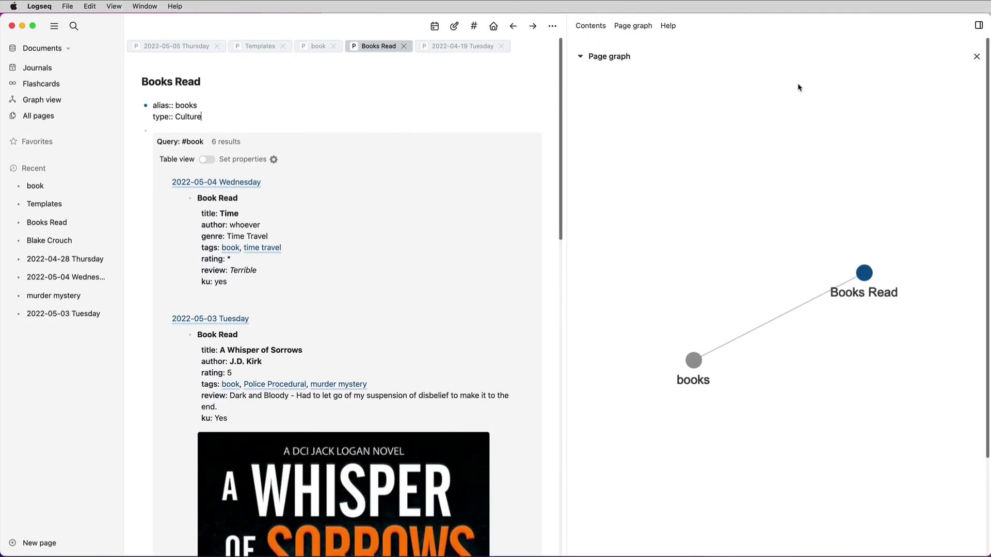
pyautogui.press('Escape')
pyautogui.press('t')
pyautogui.press('r')
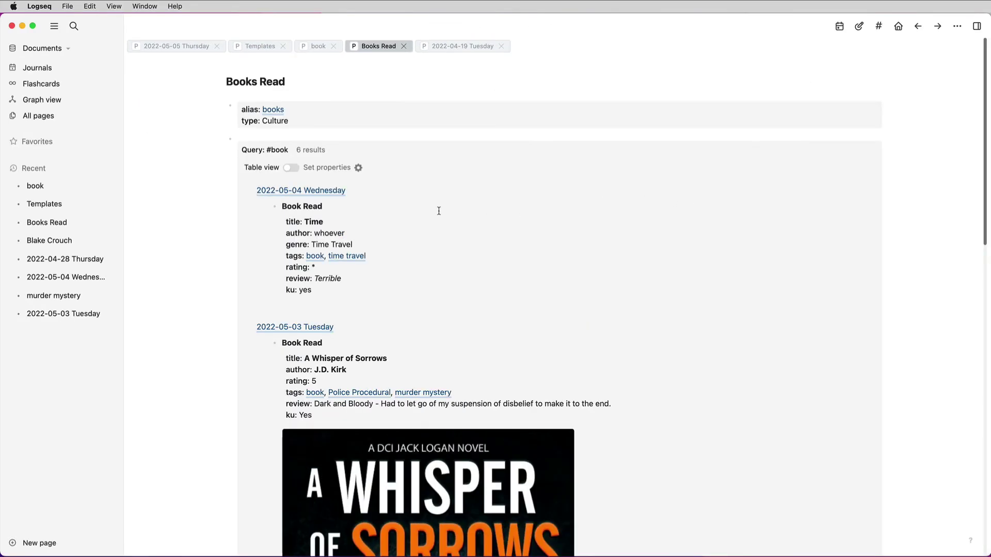
pyautogui.click(291, 168)
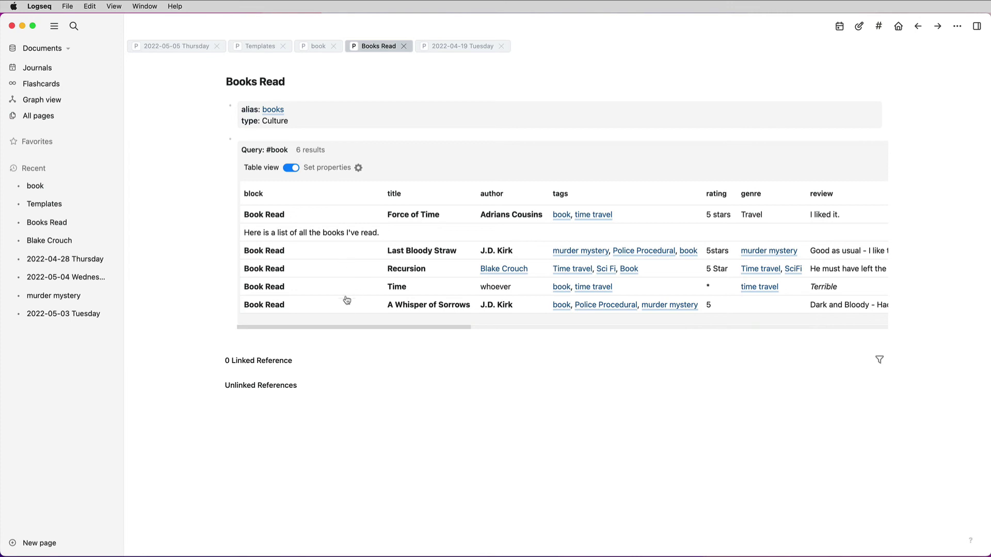
# Switch off the block property in the query's column settings, leaving title, author, tags, rating, genre.
pyautogui.click(274, 170)
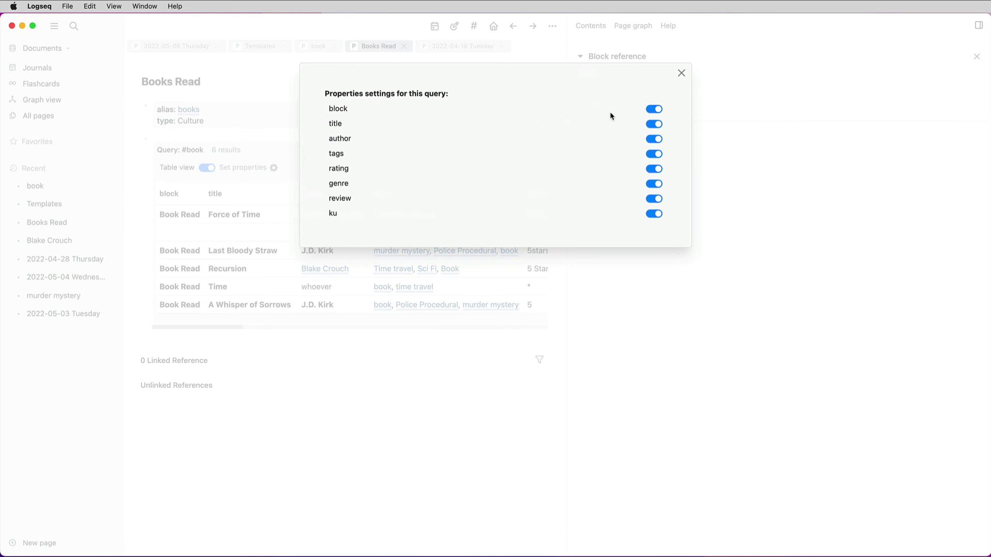
pyautogui.click(654, 110)
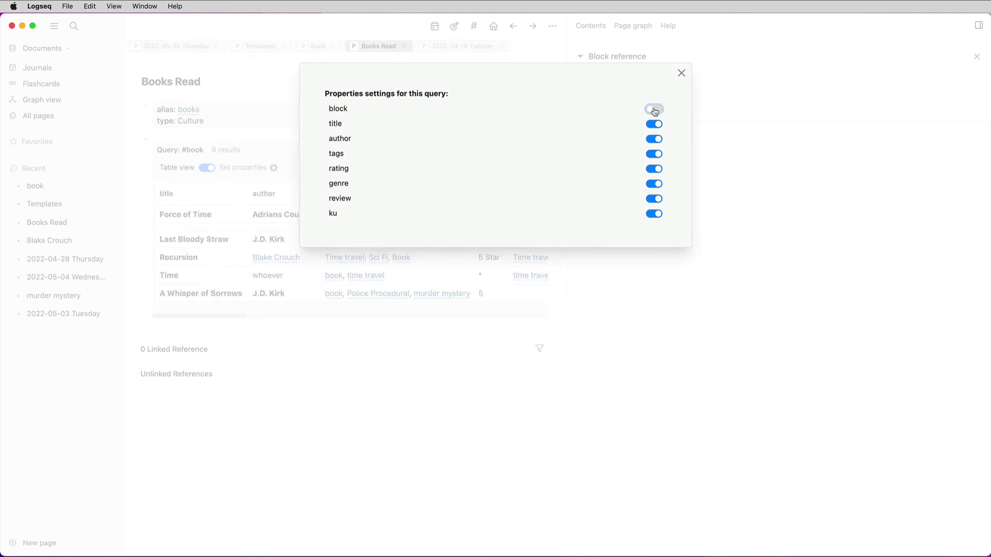
pyautogui.click(681, 73)
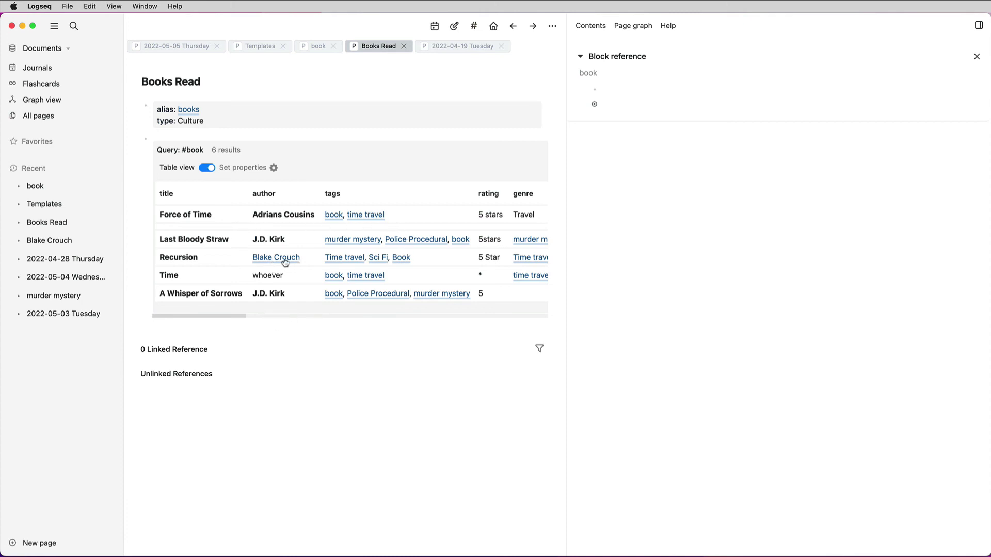
pyautogui.moveTo(284, 258)
# Return from the time travel page to Books Read, close the sidebar, and check the review column.
pyautogui.click(342, 258)
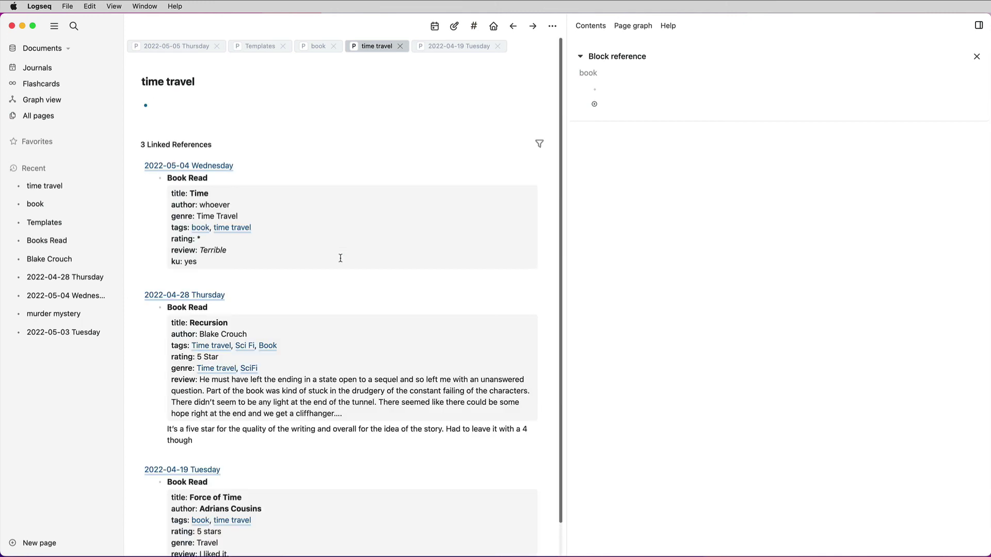
pyautogui.press('super+bracketleft')
pyautogui.click(978, 25)
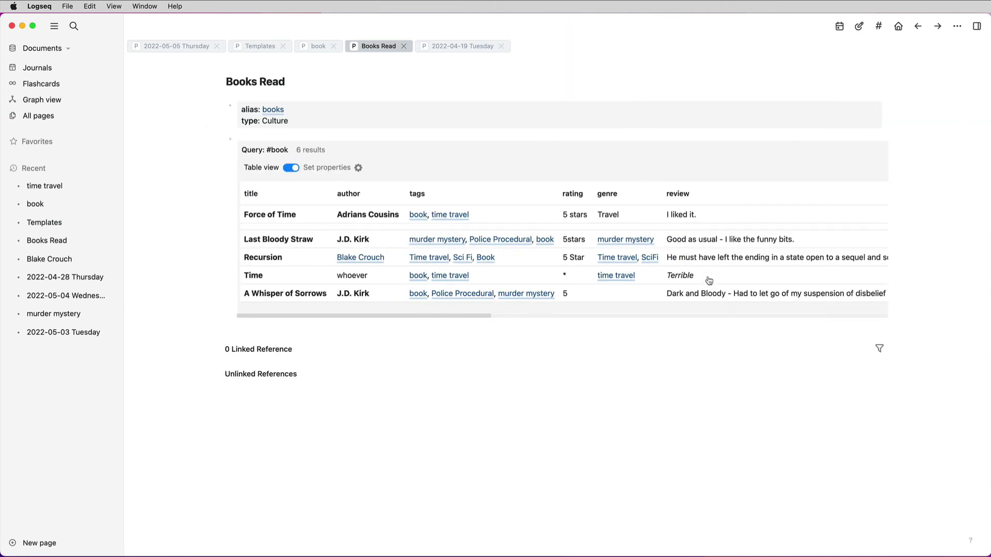
pyautogui.hscroll(15, 709, 280)
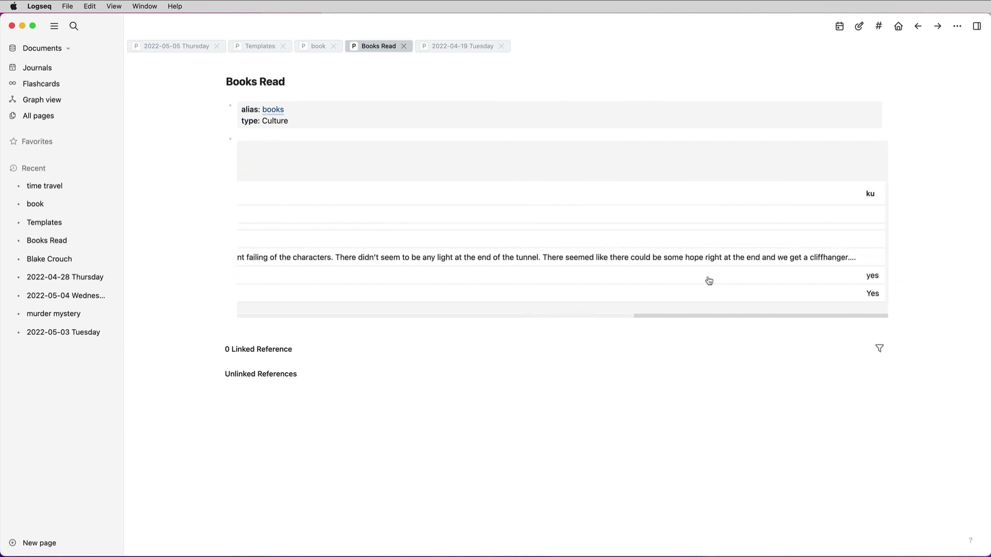
pyautogui.hscroll(-15, 818, 248)
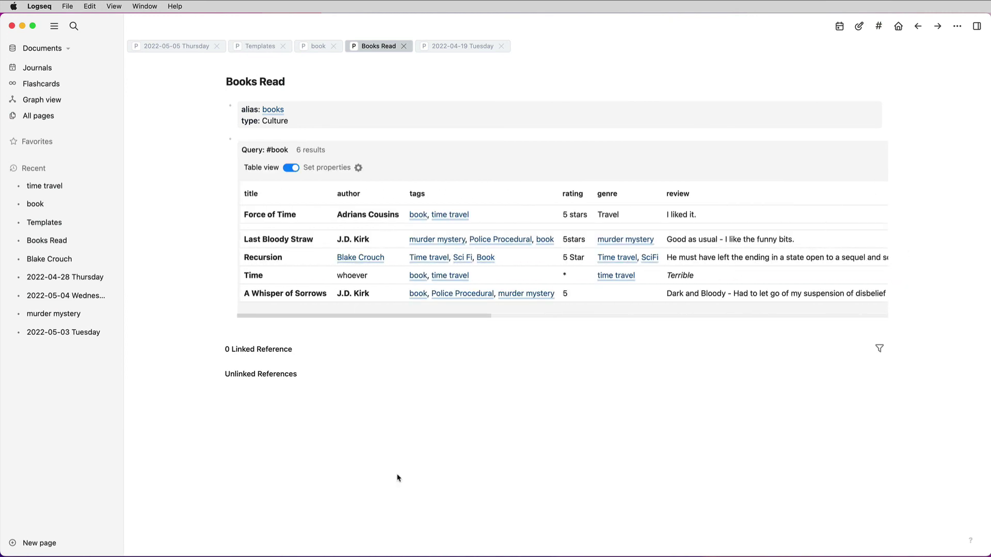